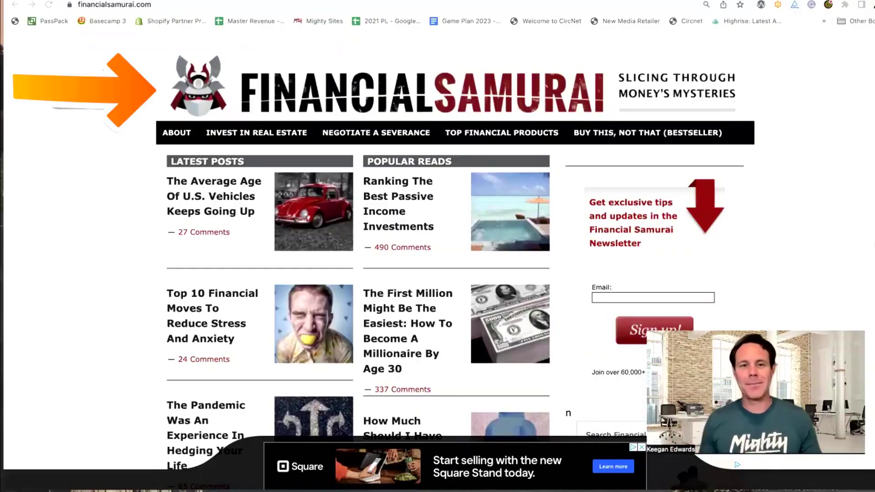
scroll(244, 192, "down", 9)
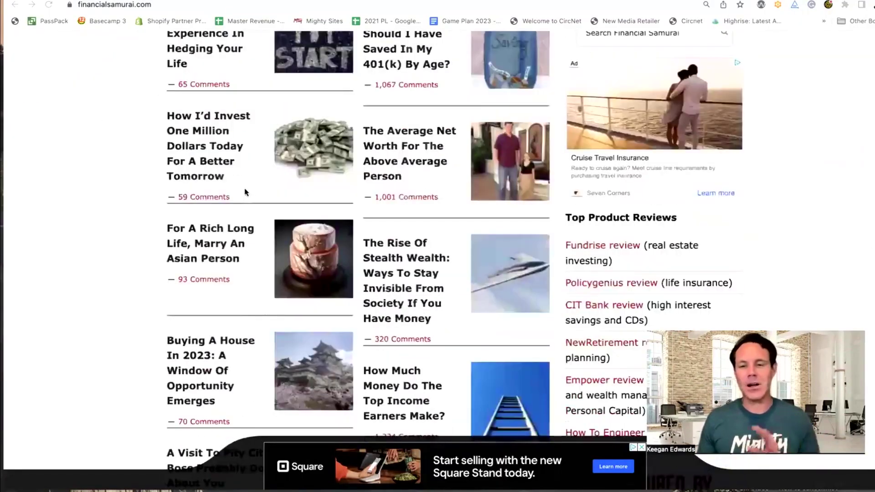
scroll(245, 193, "down", 5)
scroll(245, 193, "up", 7)
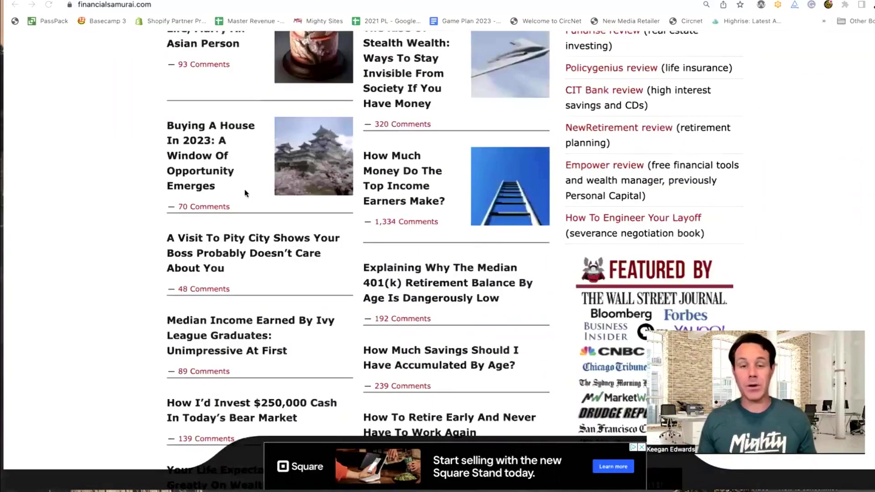
scroll(245, 193, "up", 12)
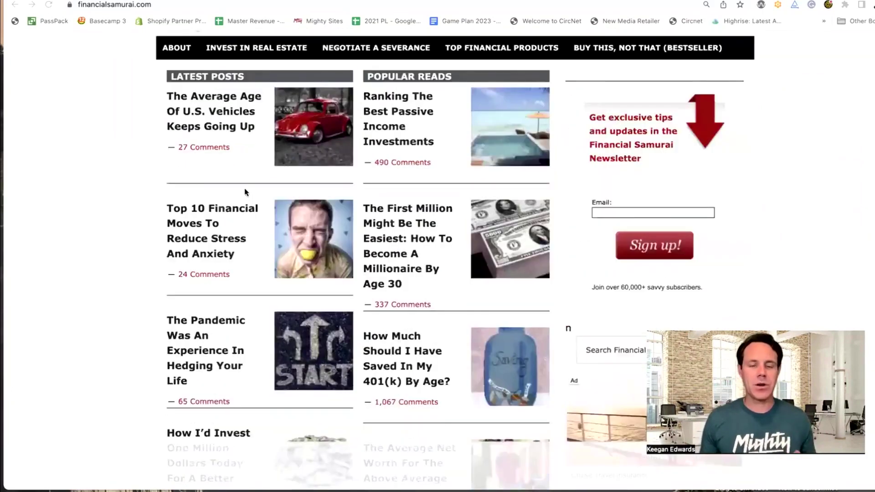
scroll(244, 193, "up", 2)
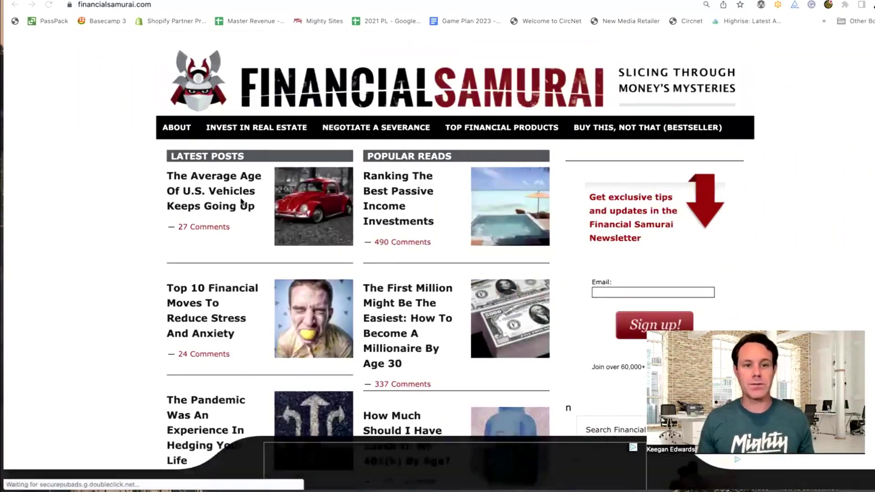
scroll(214, 214, "down", 2)
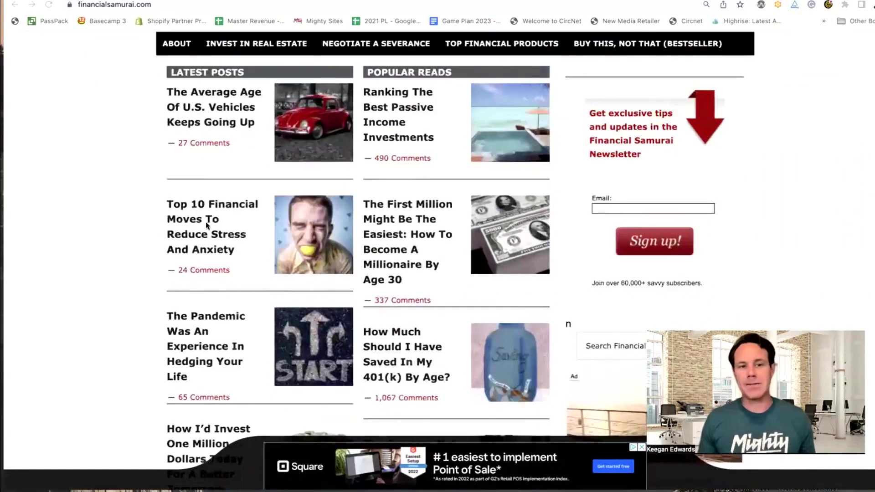
scroll(206, 221, "down", 1)
scroll(187, 214, "down", 1)
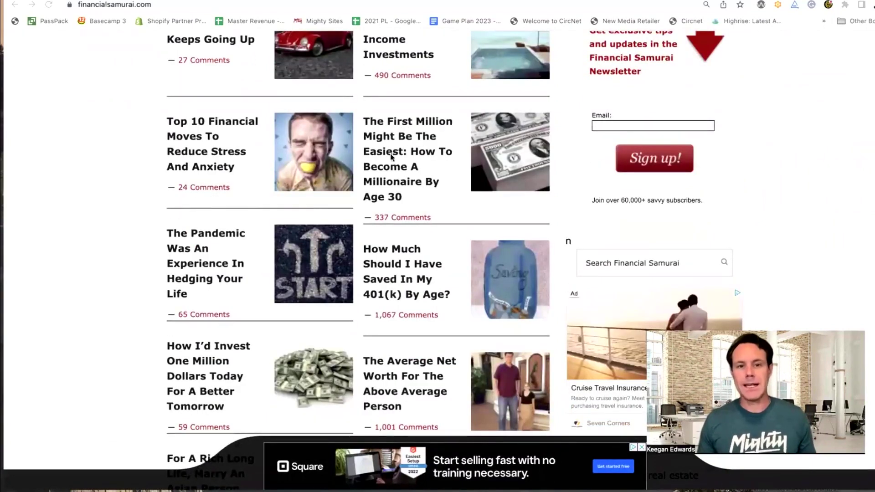
scroll(421, 173, "down", 1)
scroll(422, 173, "down", 4)
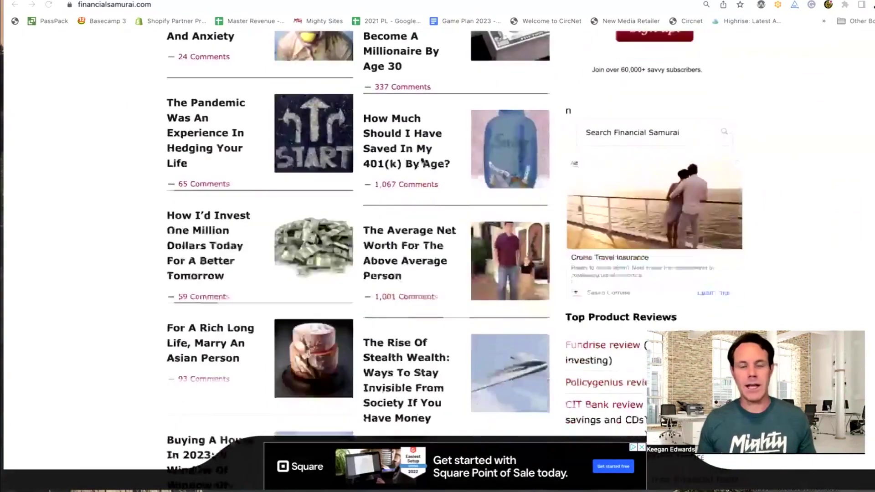
scroll(203, 165, "down", 4)
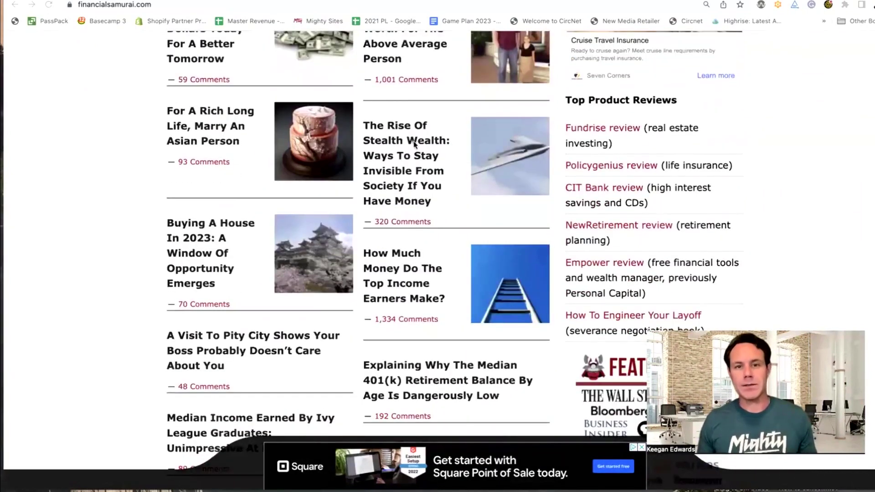
scroll(421, 160, "down", 1)
scroll(422, 159, "down", 1)
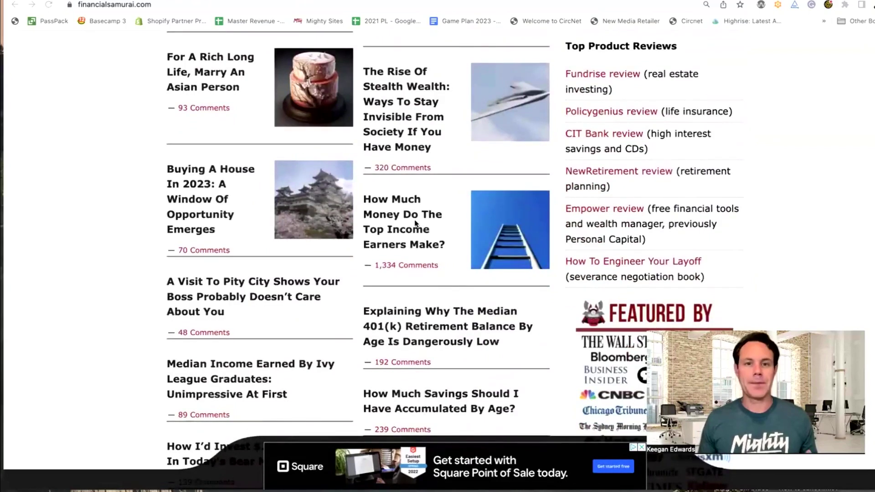
scroll(398, 205, "down", 2)
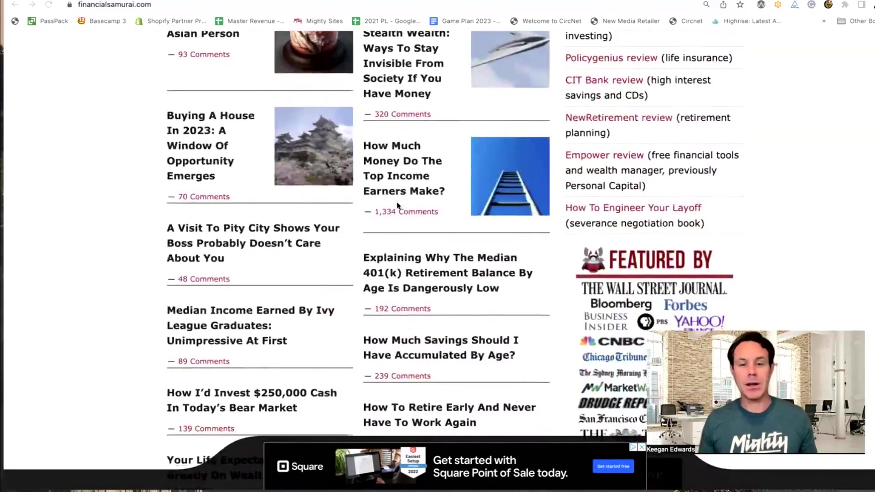
scroll(398, 206, "down", 1)
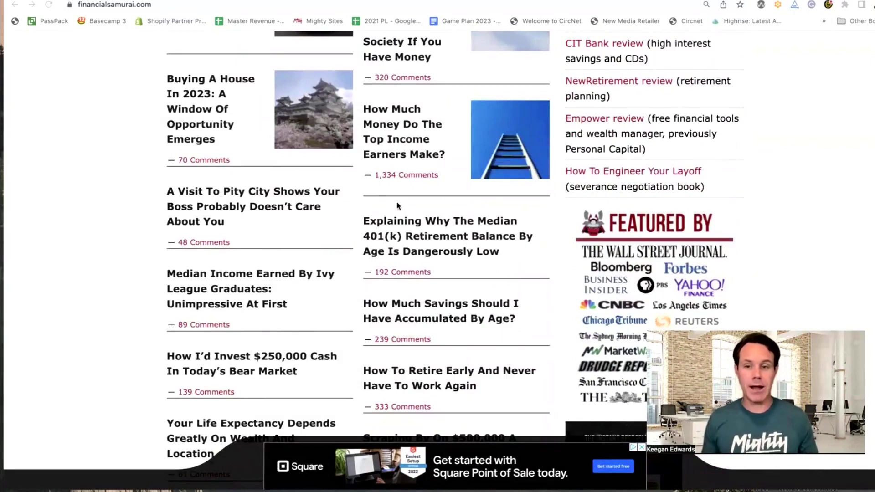
scroll(399, 201, "up", 10)
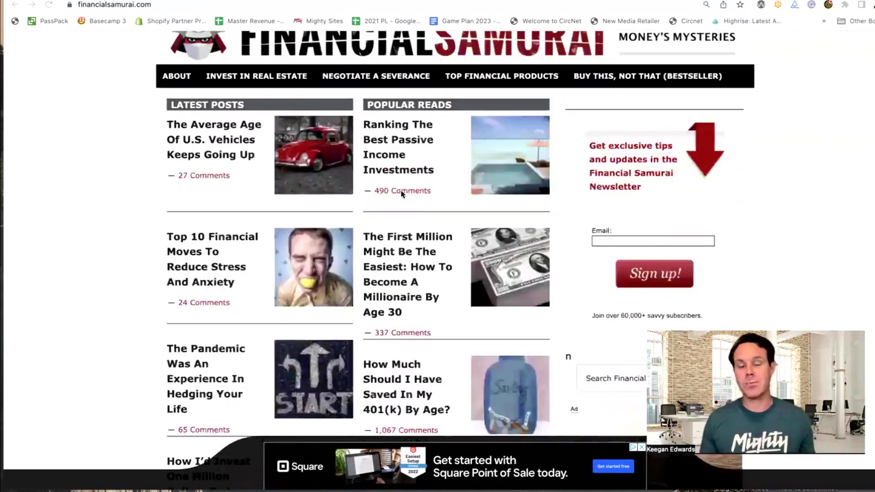
scroll(400, 190, "up", 1)
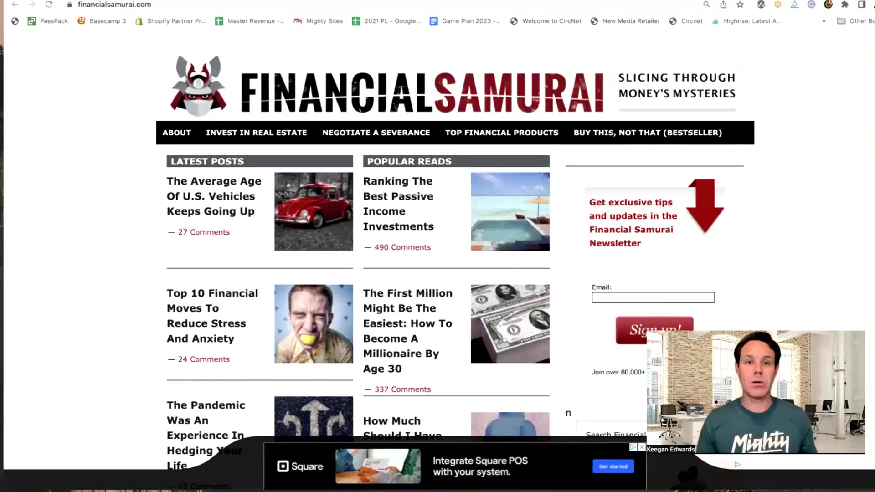
Load mightysites.com in a new tab and skim its homepage.
left_click(323, 2)
type("migh")
key("Return")
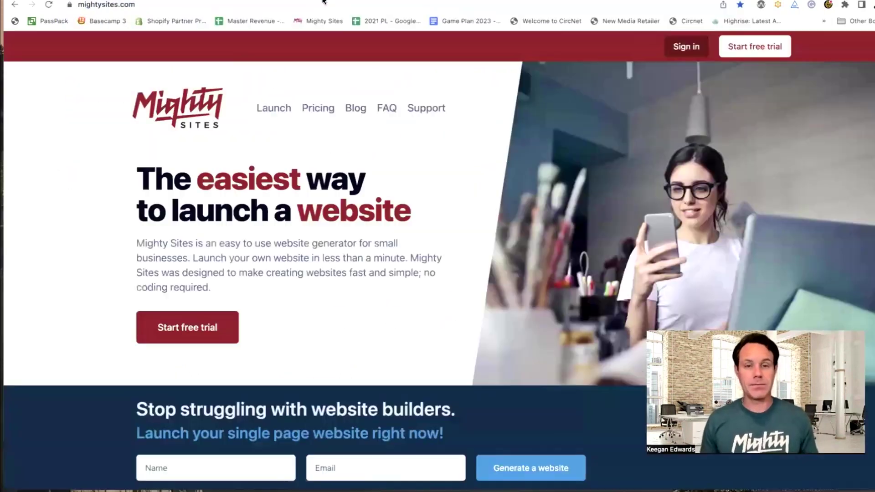
scroll(356, 151, "down", 1)
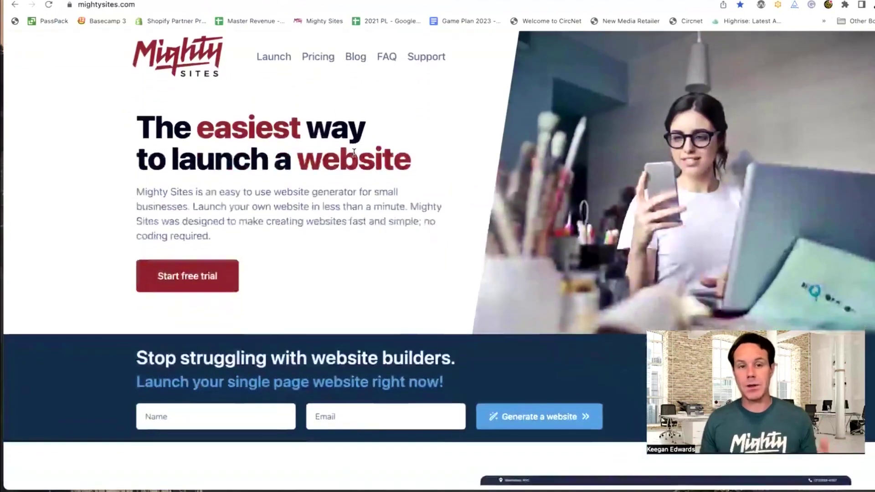
scroll(354, 151, "up", 1)
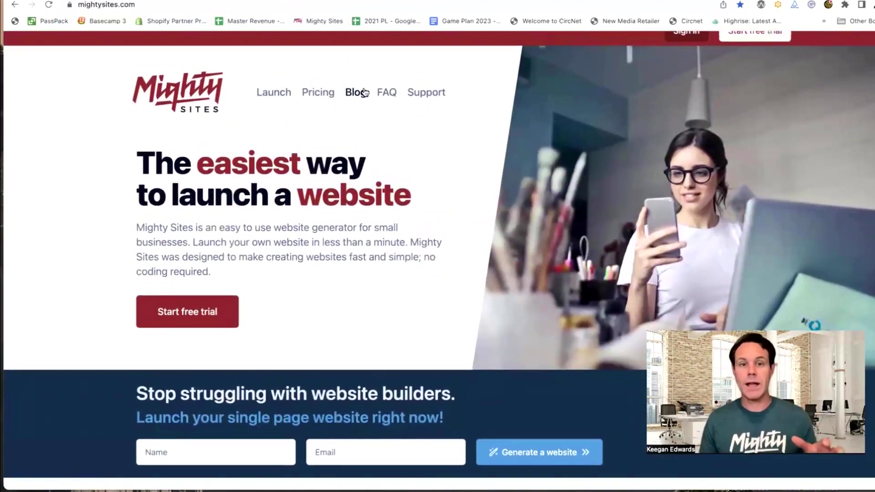
Look over the Mighty Sites blog page, then return to its homepage.
left_click(363, 93)
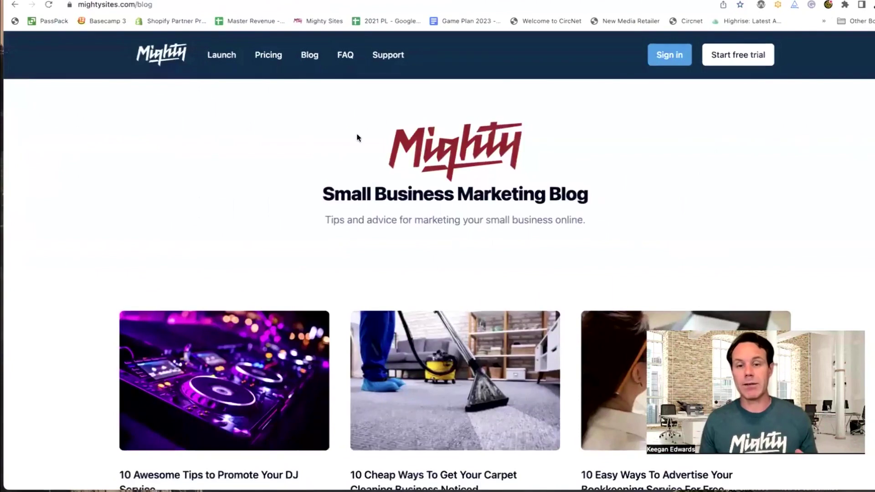
scroll(358, 138, "down", 6)
scroll(179, 55, "up", 6)
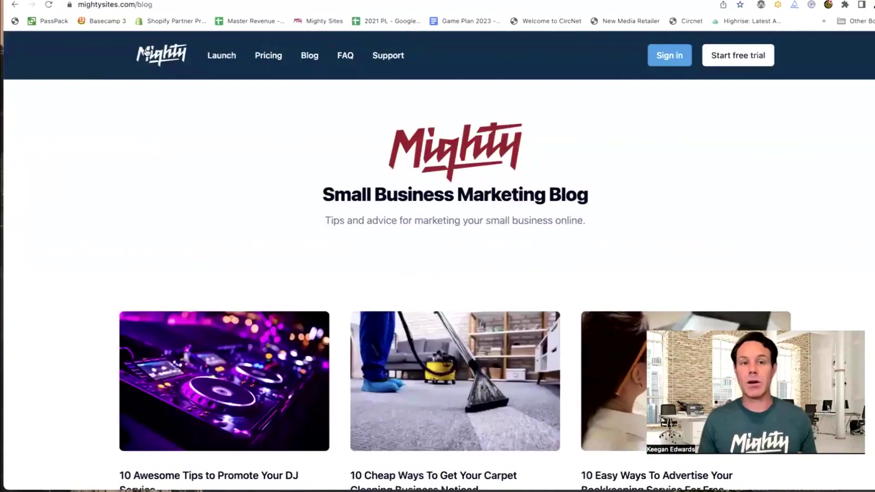
left_click(146, 52)
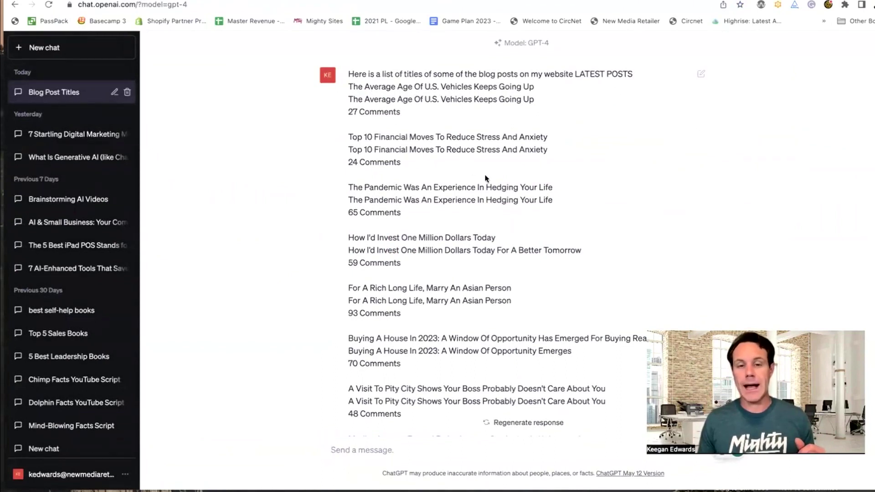
Scroll down the Blog Post Titles chat past the pasted Financial Samurai titles.
scroll(486, 174, "down", 12)
scroll(486, 175, "up", 12)
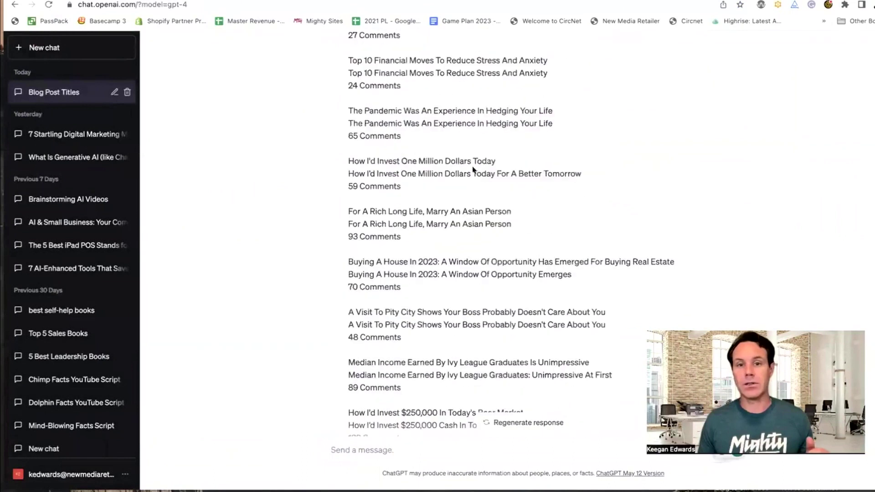
left_click_drag(464, 75, 565, 72)
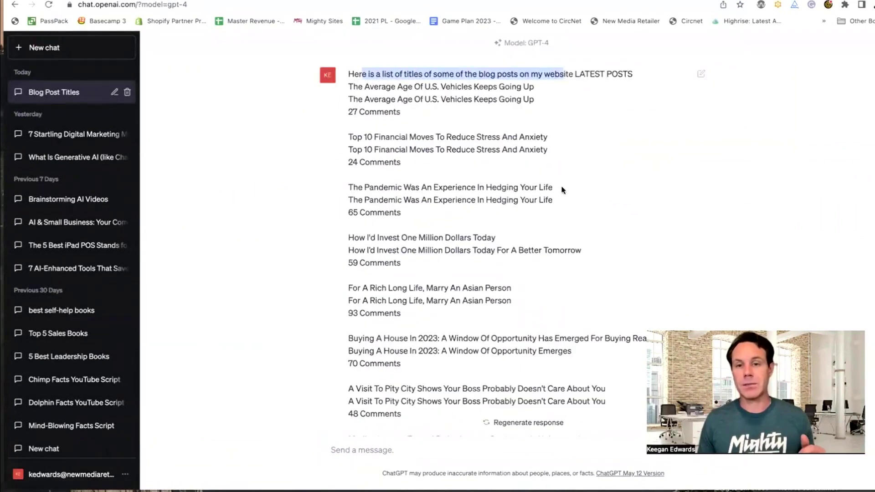
scroll(562, 189, "down", 2)
scroll(562, 189, "down", 5)
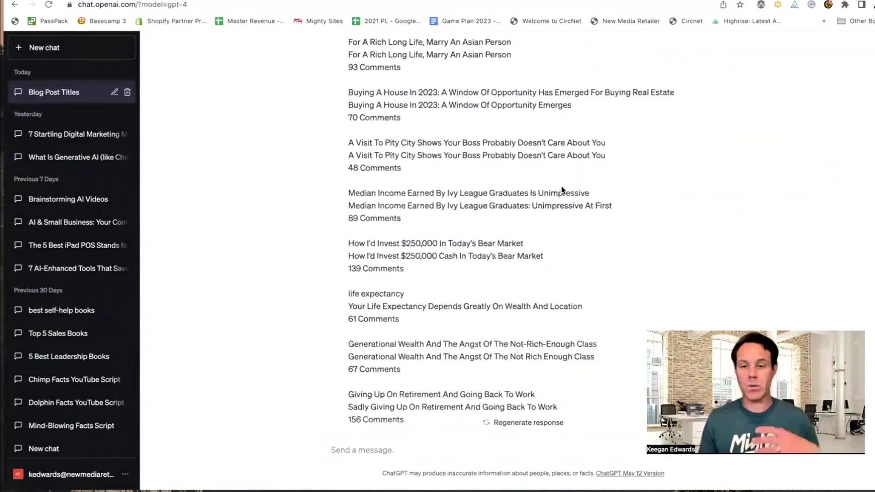
scroll(562, 188, "down", 3)
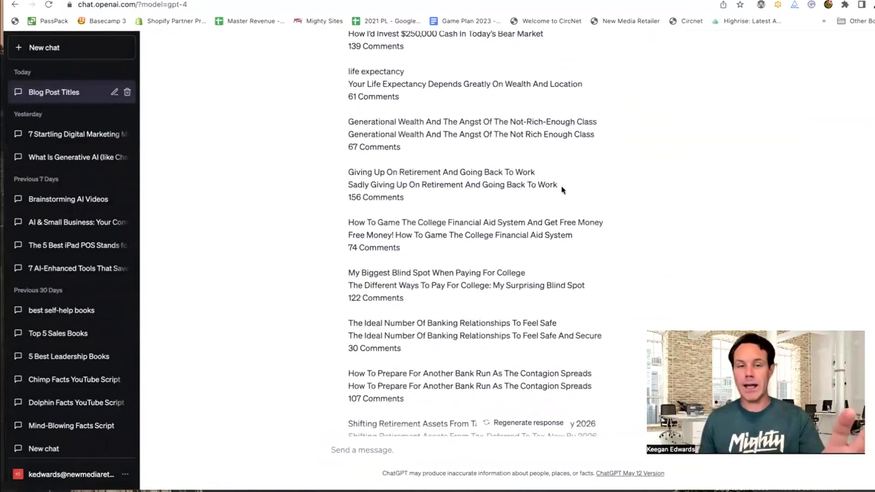
scroll(562, 191, "down", 4)
scroll(562, 191, "down", 12)
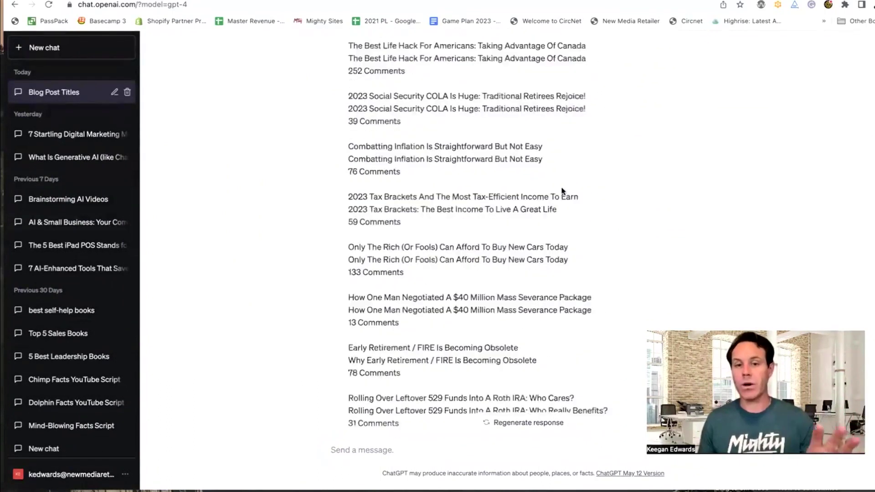
scroll(562, 191, "down", 10)
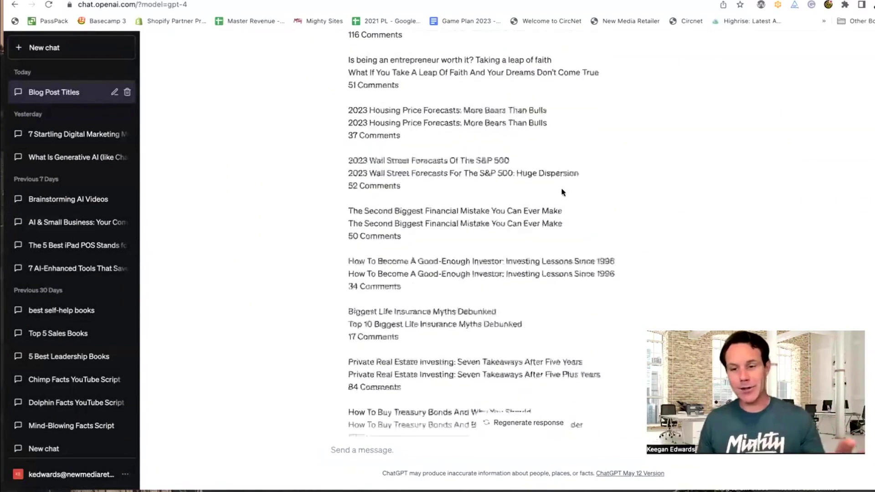
scroll(562, 192, "down", 19)
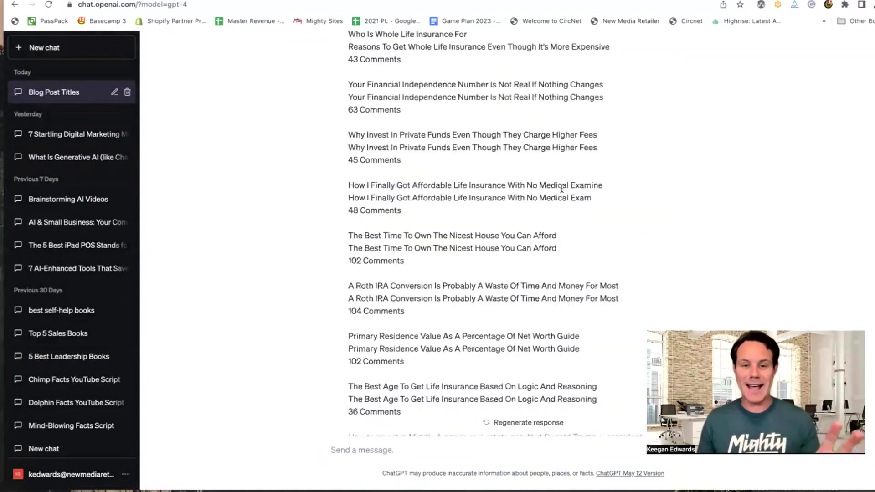
scroll(563, 192, "down", 18)
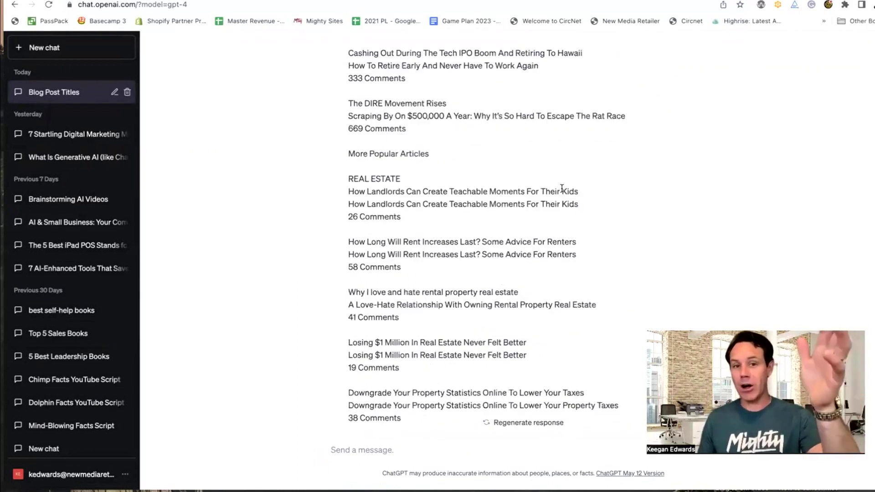
scroll(562, 192, "down", 5)
scroll(562, 188, "down", 1)
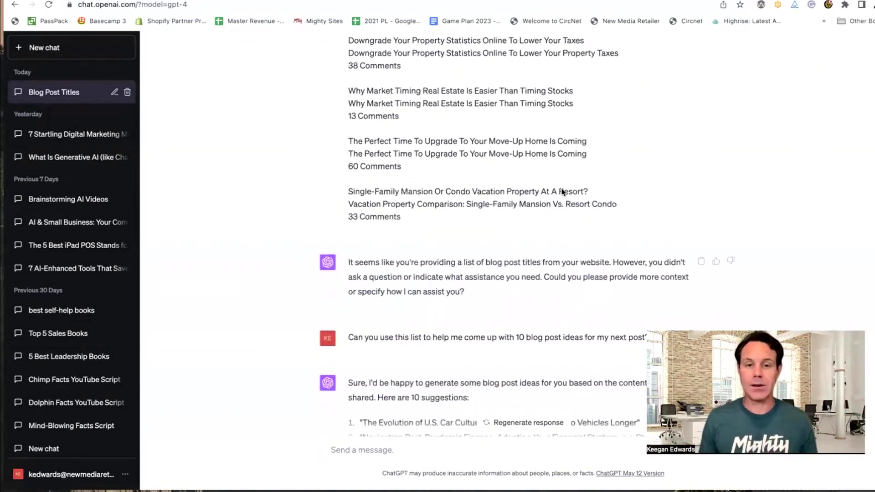
Highlight ChatGPT's remark about the blog titles, then scroll down to its 10 post ideas.
left_click_drag(407, 264, 580, 263)
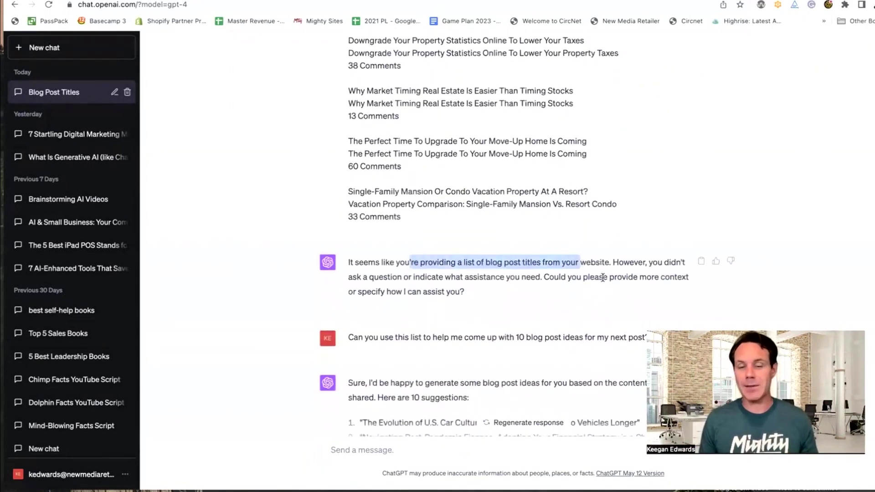
scroll(604, 281, "up", 1)
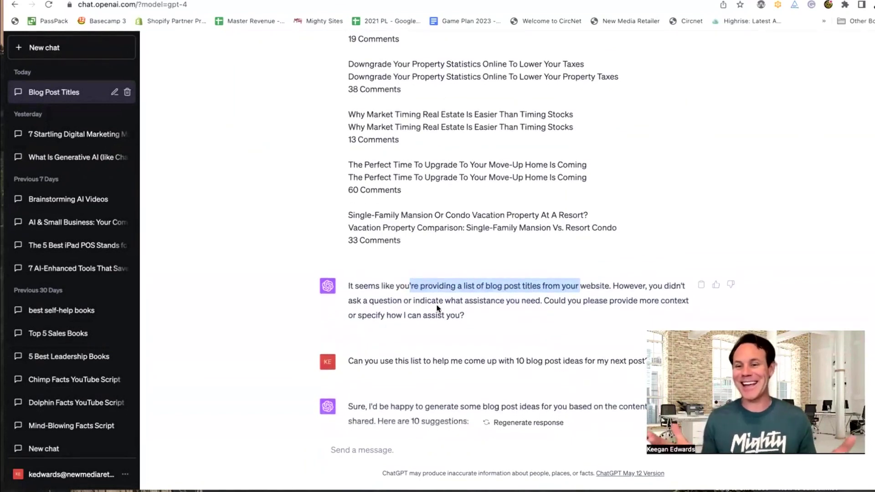
left_click(441, 351)
scroll(441, 352, "down", 3)
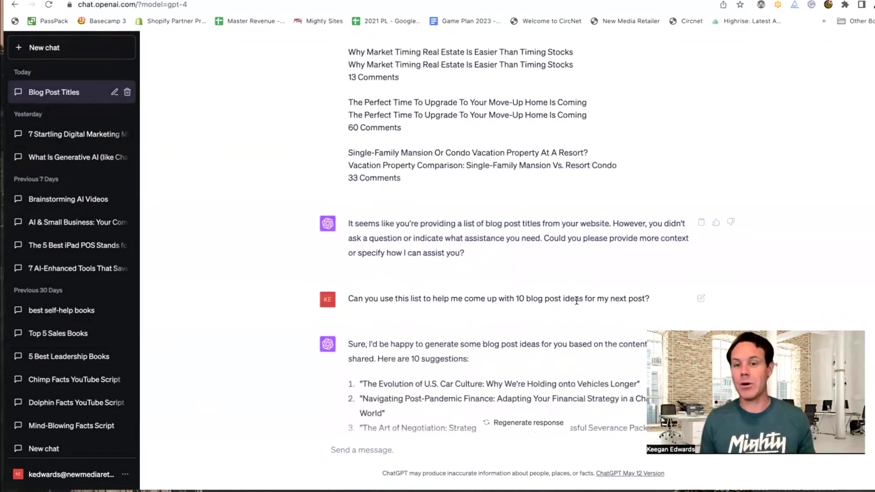
scroll(583, 294, "up", 1)
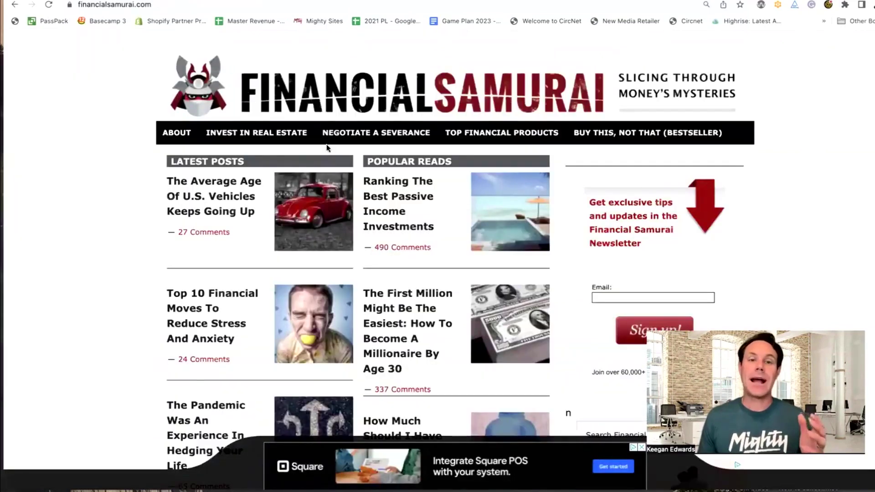
scroll(327, 147, "down", 8)
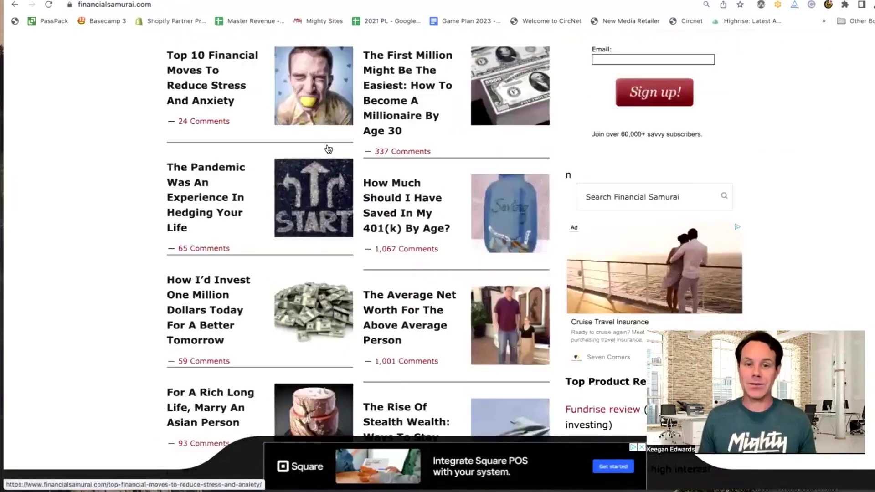
scroll(328, 148, "down", 5)
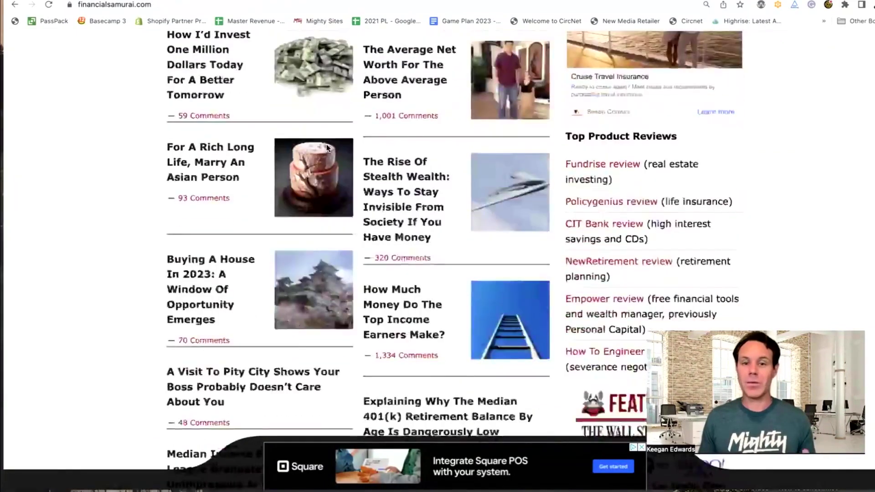
scroll(326, 144, "down", 5)
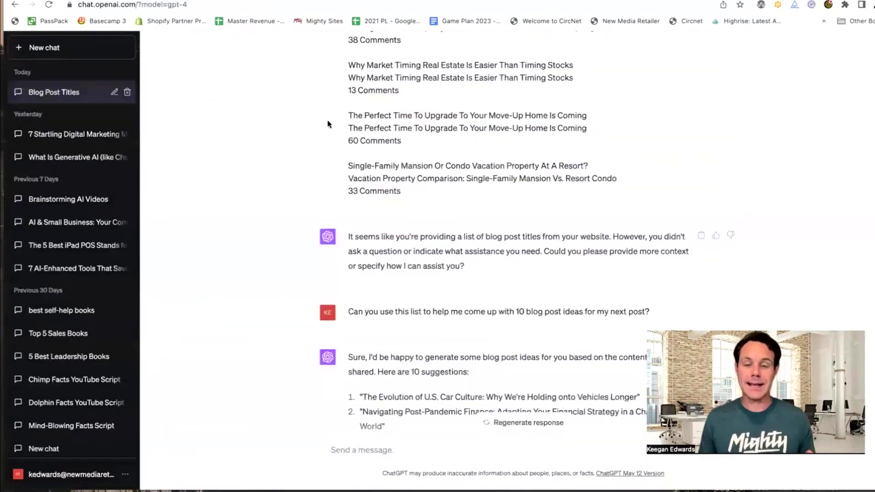
Scroll down the Financial Samurai homepage's grid of recent articles.
scroll(333, 122, "down", 4)
scroll(333, 122, "down", 1)
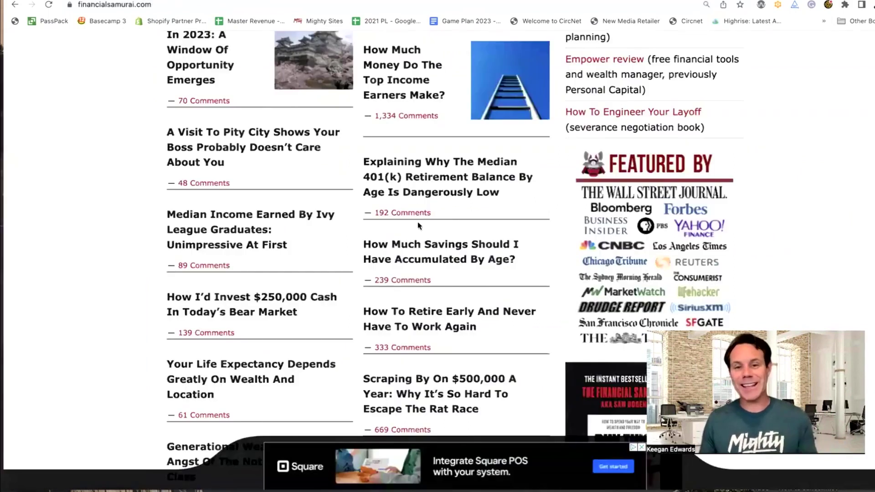
Scroll down to Financial Samurai's popular reads, such as The Rise Of Stealth Wealth, and back up.
scroll(417, 222, "down", 2)
scroll(417, 222, "down", 5)
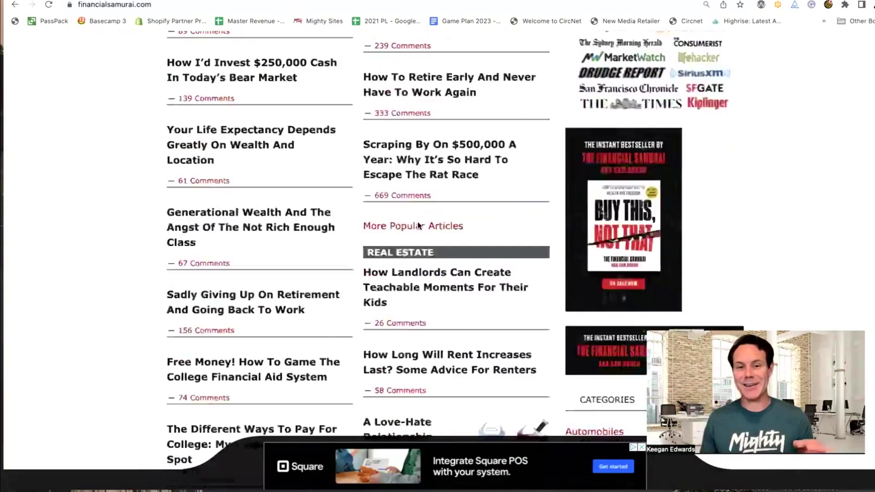
scroll(218, 278, "down", 2)
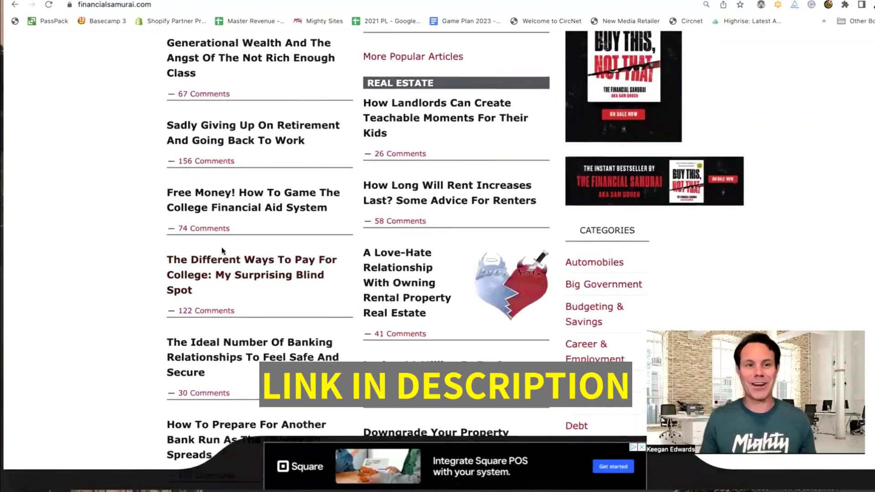
scroll(220, 251, "up", 2)
scroll(221, 251, "up", 8)
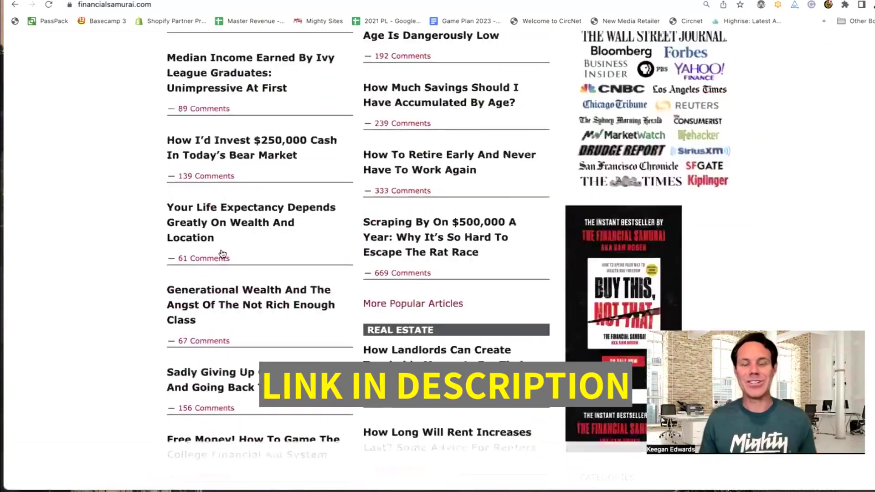
scroll(222, 253, "up", 3)
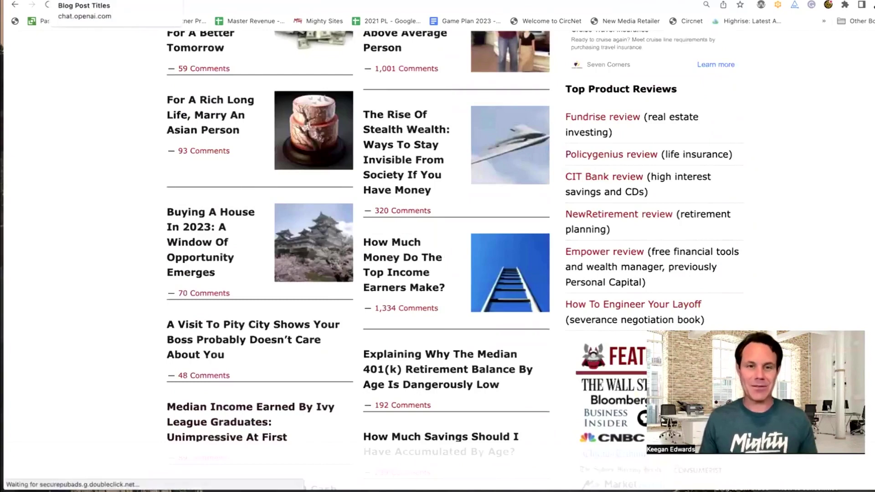
left_click(85, 1)
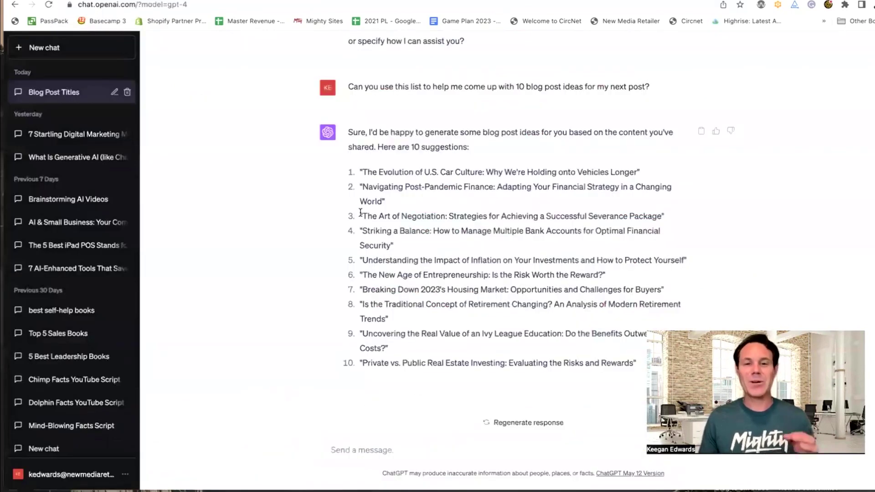
scroll(360, 214, "up", 5)
scroll(360, 214, "up", 15)
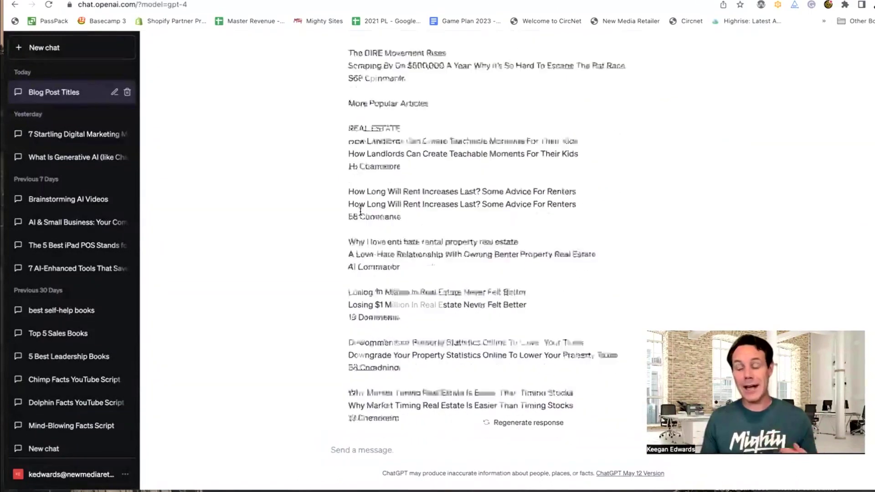
scroll(360, 214, "up", 8)
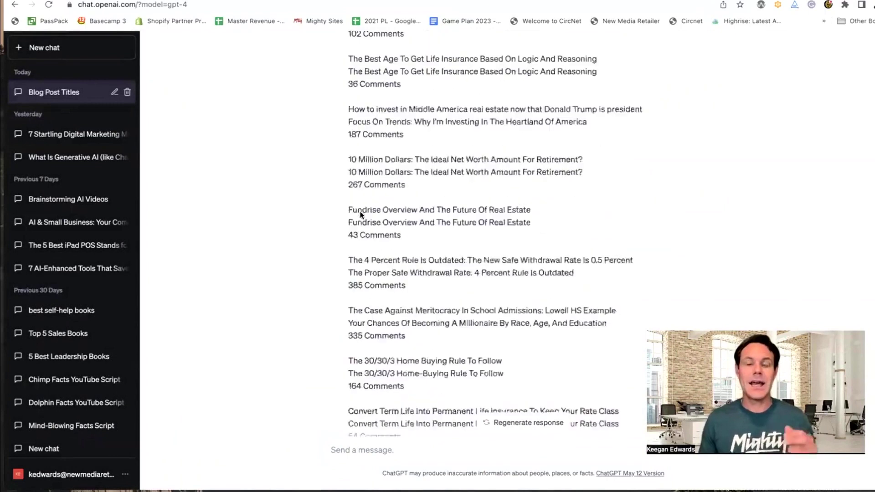
scroll(360, 214, "up", 15)
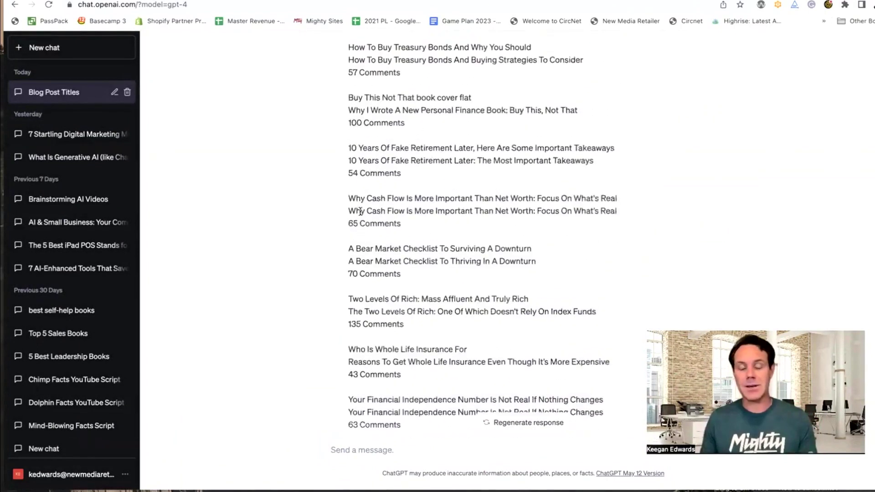
scroll(360, 212, "up", 4)
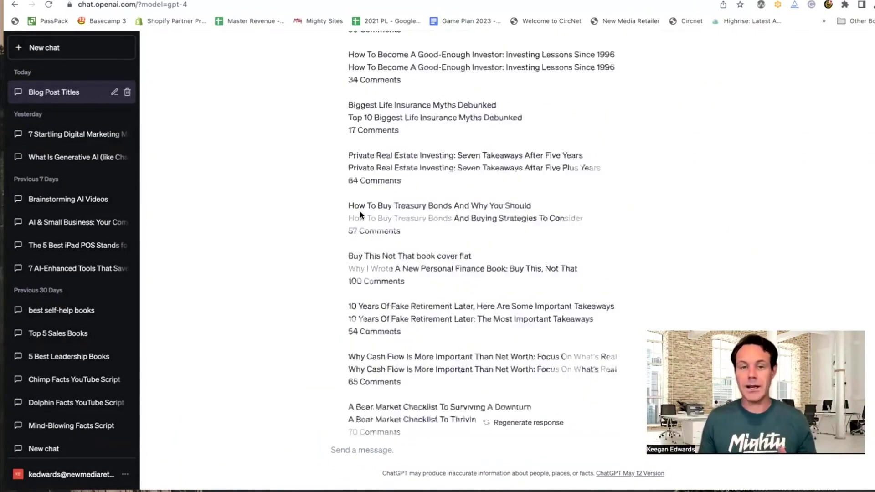
scroll(361, 214, "up", 15)
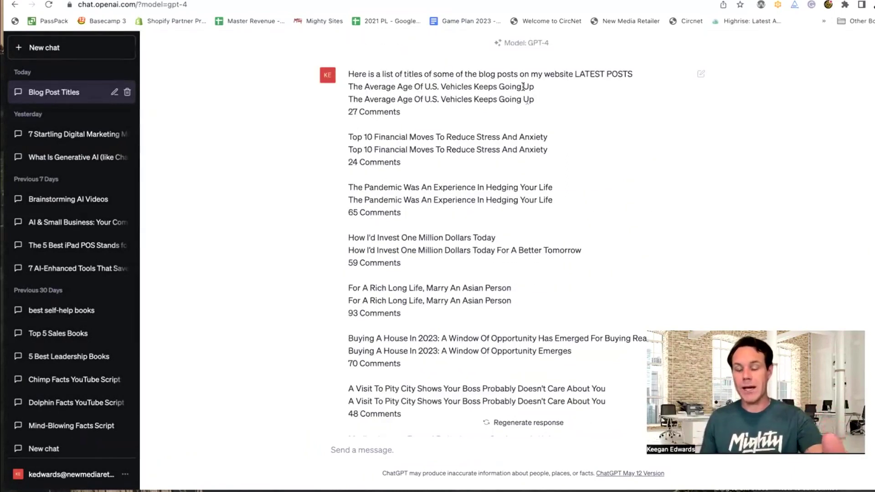
scroll(524, 91, "down", 10)
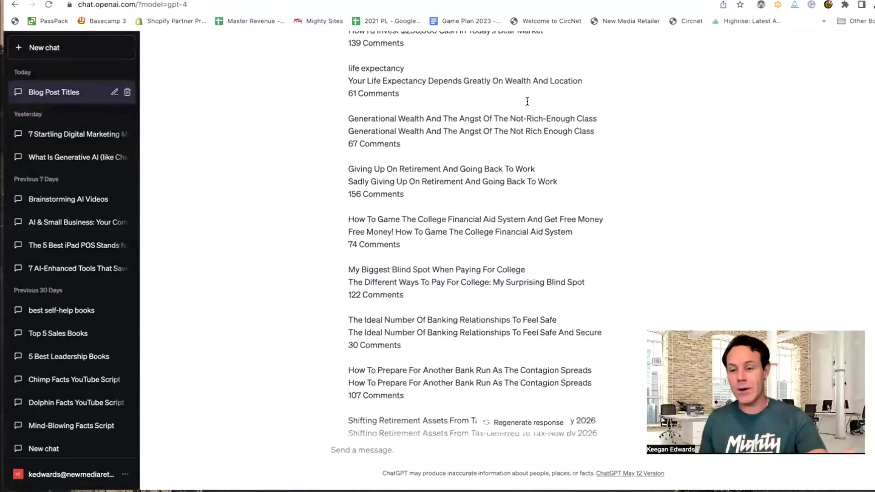
scroll(527, 101, "down", 15)
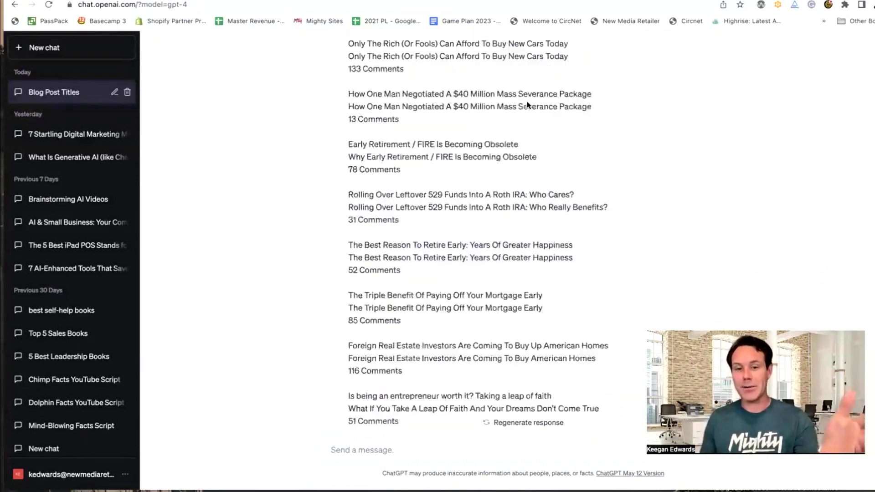
scroll(527, 104, "down", 20)
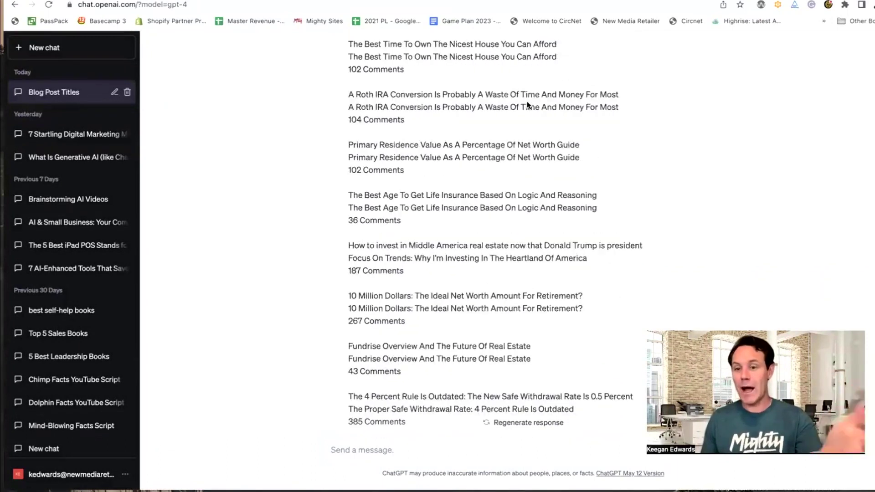
scroll(527, 104, "down", 20)
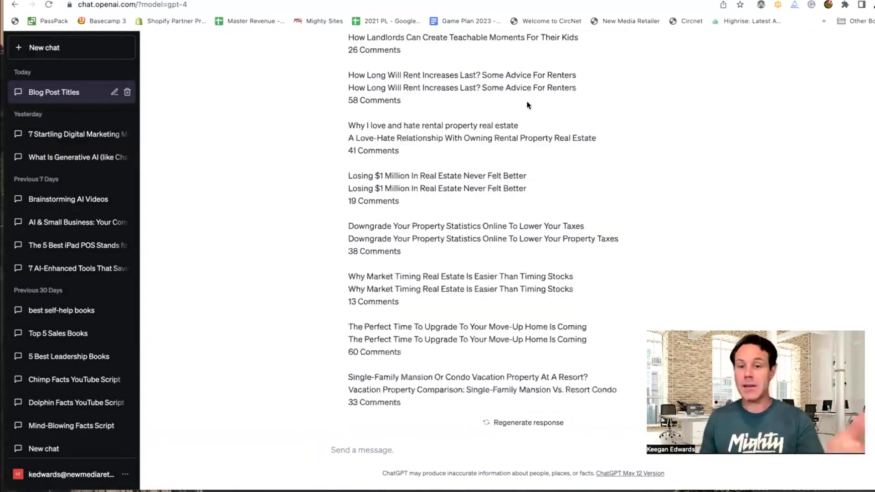
scroll(527, 105, "down", 7)
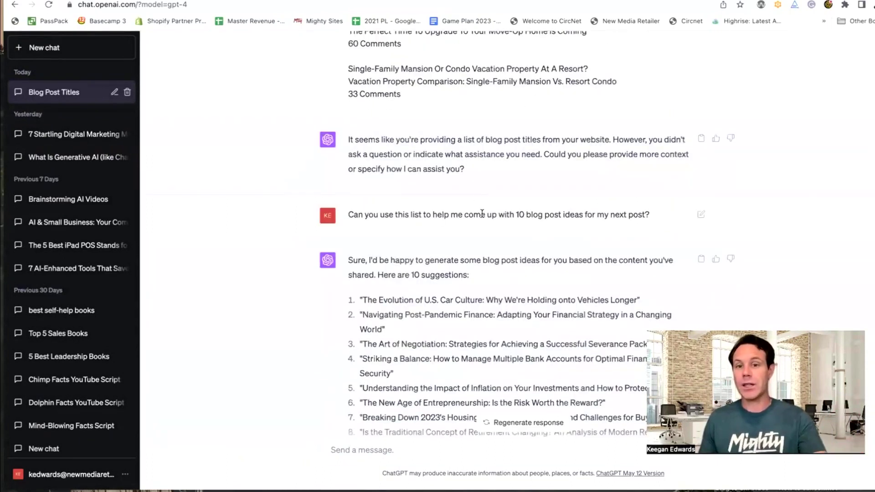
scroll(528, 214, "down", 1)
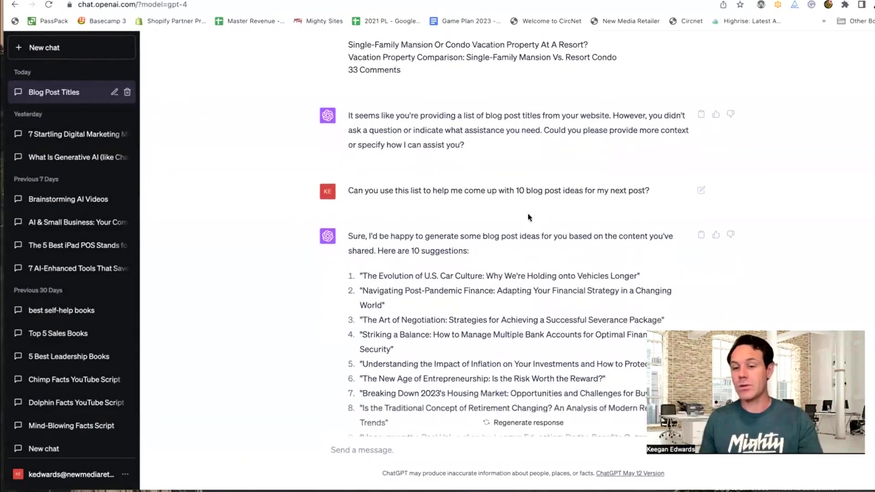
scroll(528, 214, "down", 2)
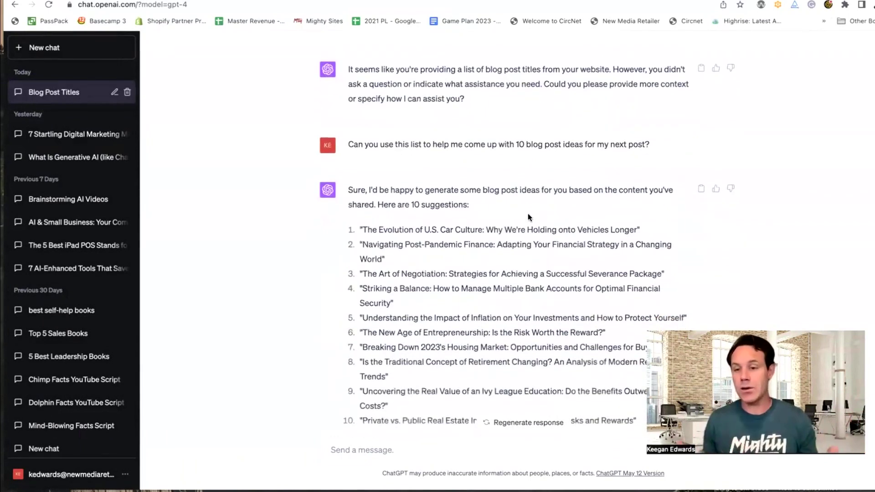
scroll(527, 216, "down", 2)
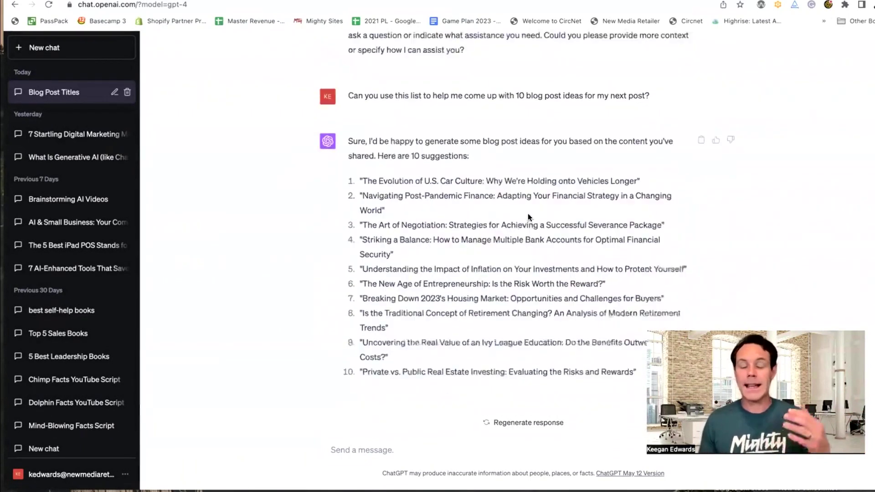